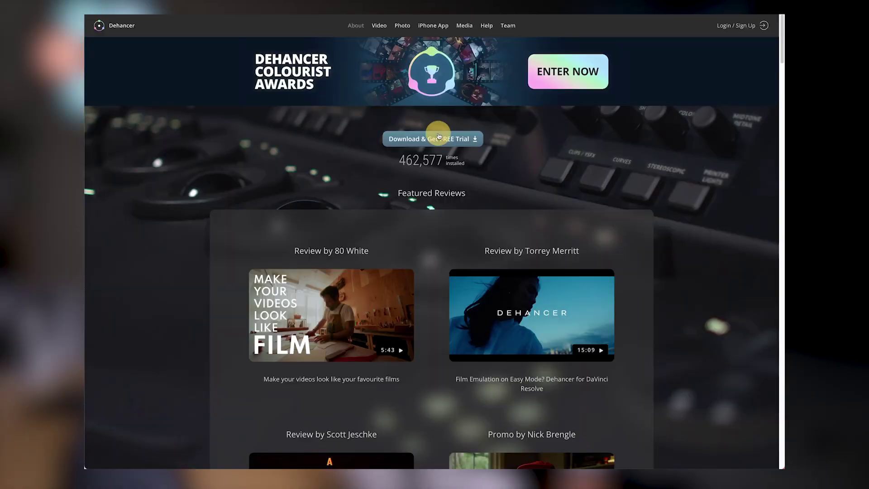
Step: Open Dehancer's plugin download options on its website
click(439, 136)
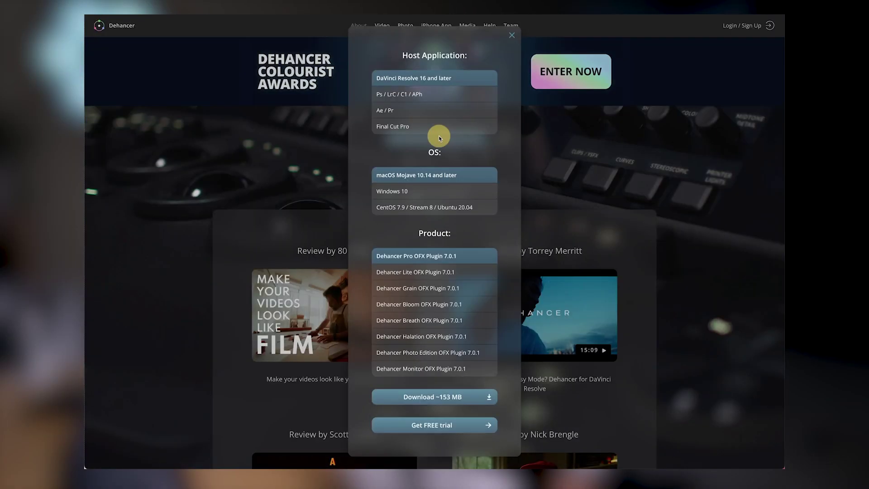
Step: Choose Ae / Pr as the host for Dehancer Pro and switch to licence-key activation
click(479, 111)
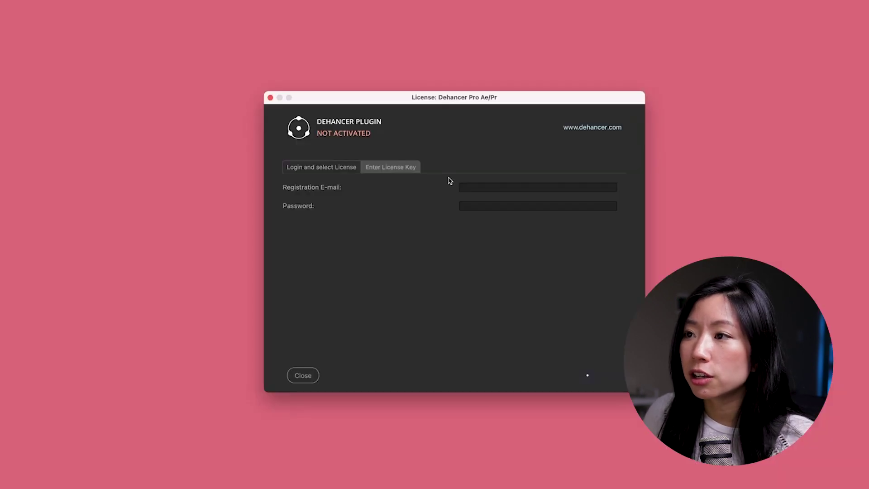
click(403, 168)
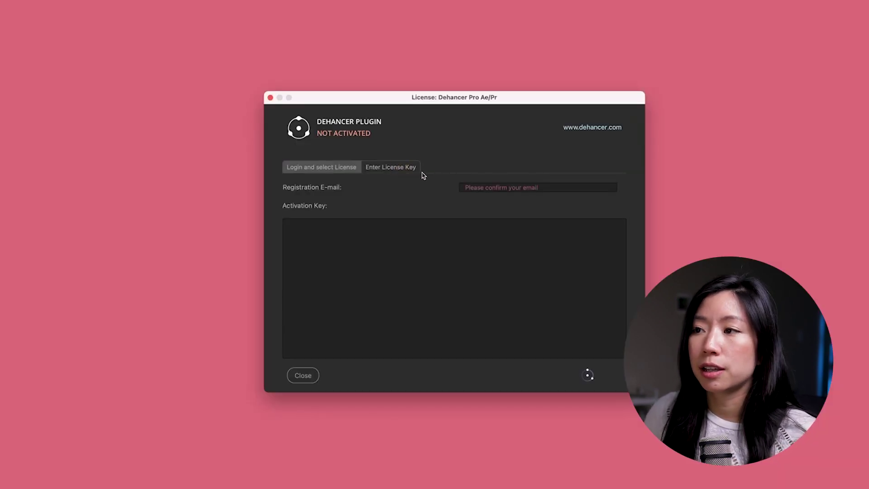
click(503, 189)
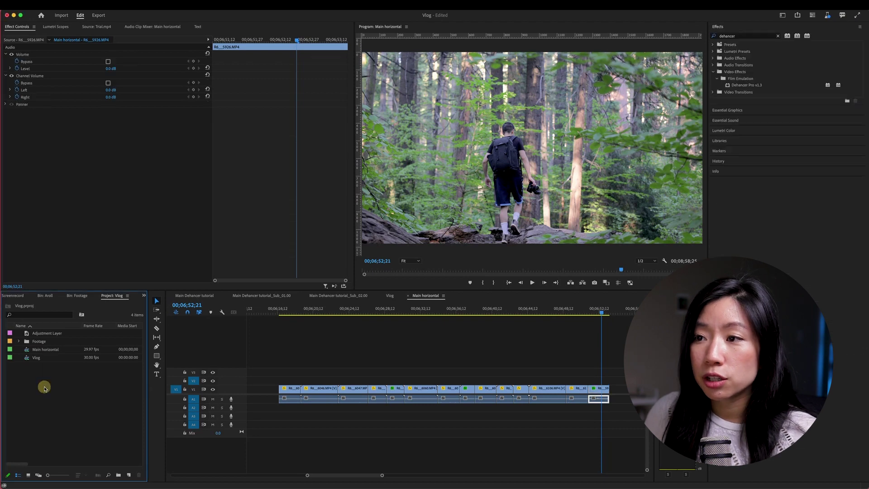
Step: Create a new adjustment layer, place it on V2 over the clips, and extend it to the last clip
right_click(45, 384)
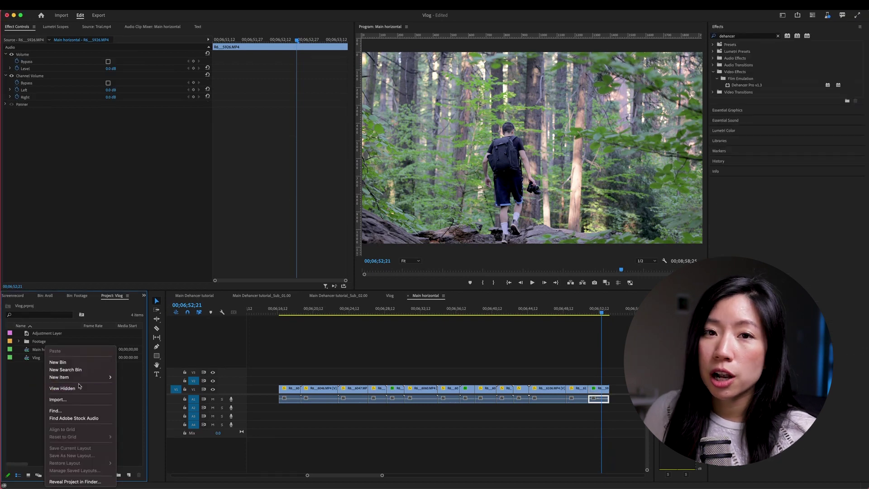
mouse_move(79, 377)
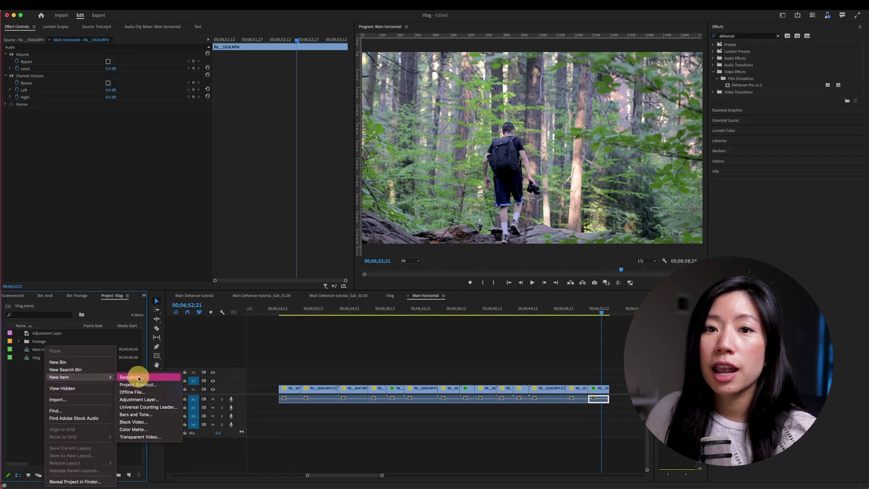
click(138, 400)
click(476, 275)
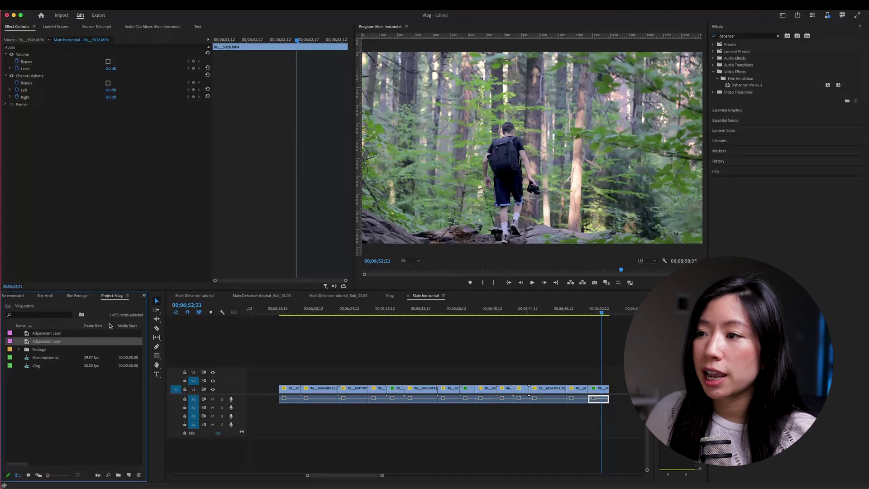
click(105, 341)
drag(105, 341, 510, 379)
drag(620, 376, 609, 381)
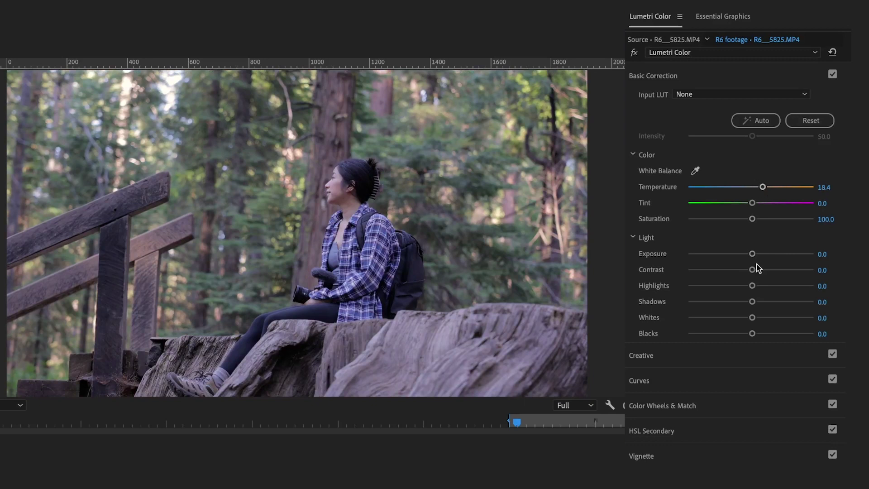
Step: Raise exposure to 0.5 and pull blacks down to -5.8 in Basic Correction, glancing at Curves
drag(753, 253, 758, 254)
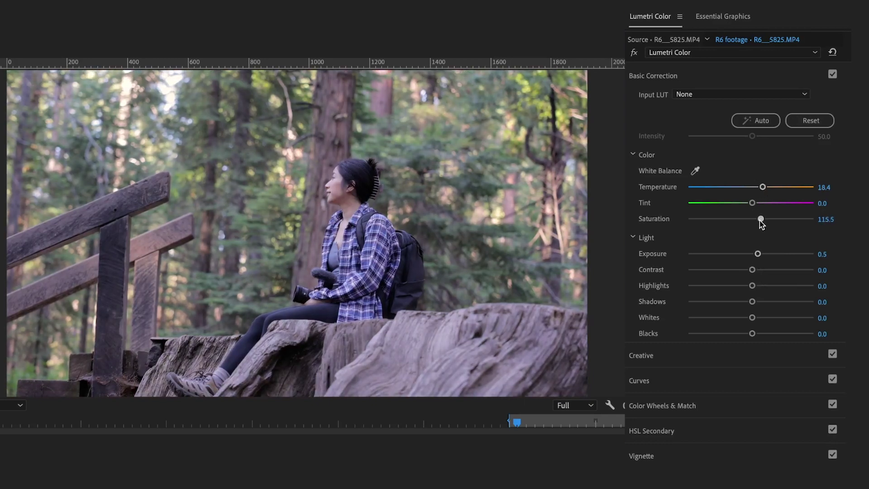
drag(752, 334, 744, 334)
click(734, 378)
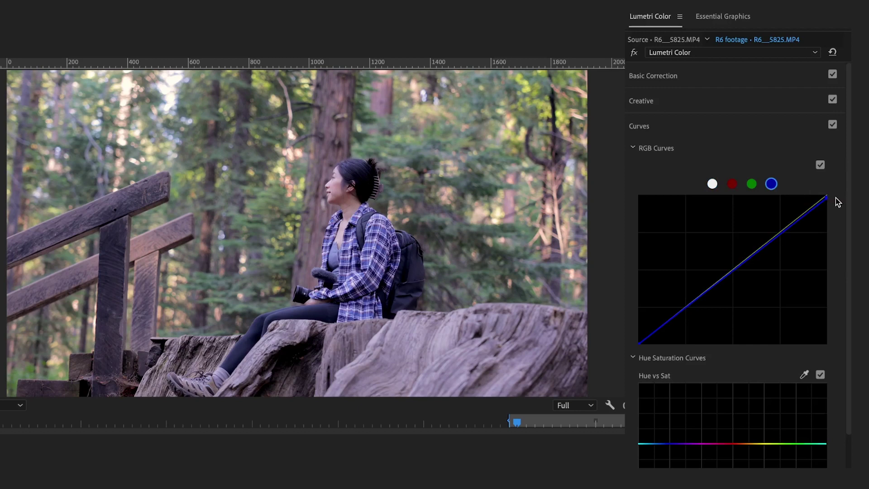
click(722, 79)
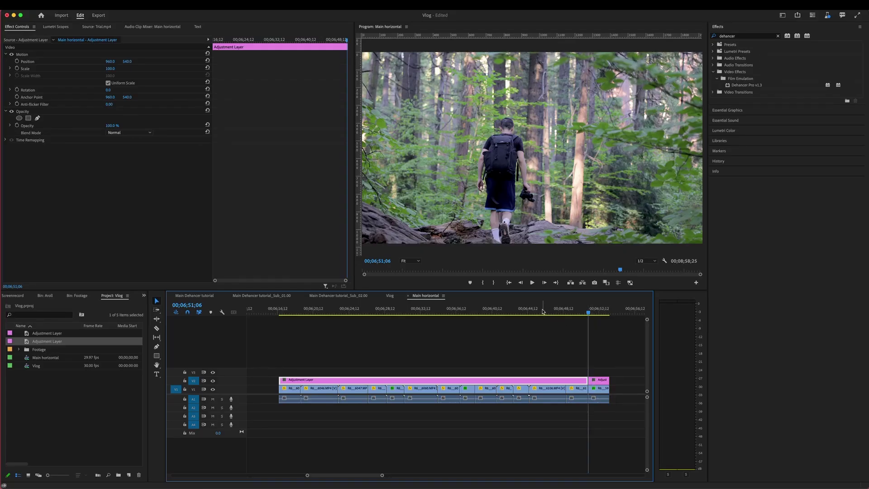
click(544, 311)
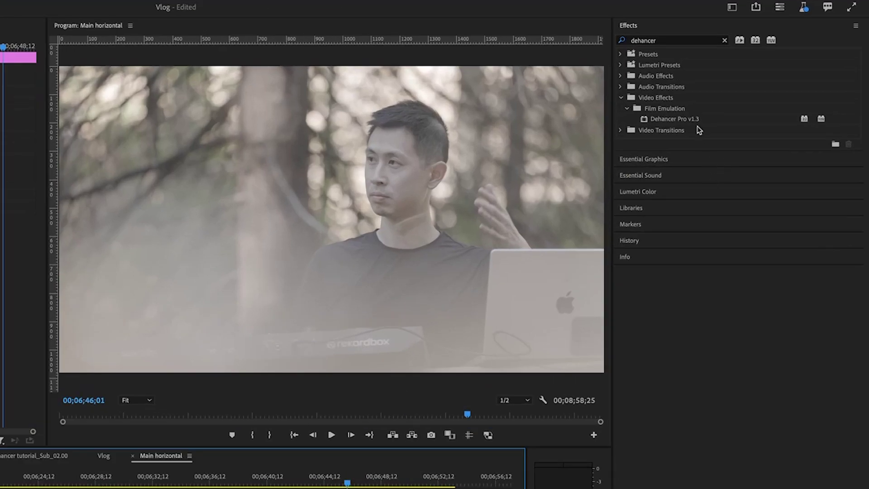
Step: Apply Dehancer Pro v1.3 to the adjustment layer with Canon R6 Log 3 Cinema Gamut input, ordered after Lumetri Color
drag(689, 118, 221, 488)
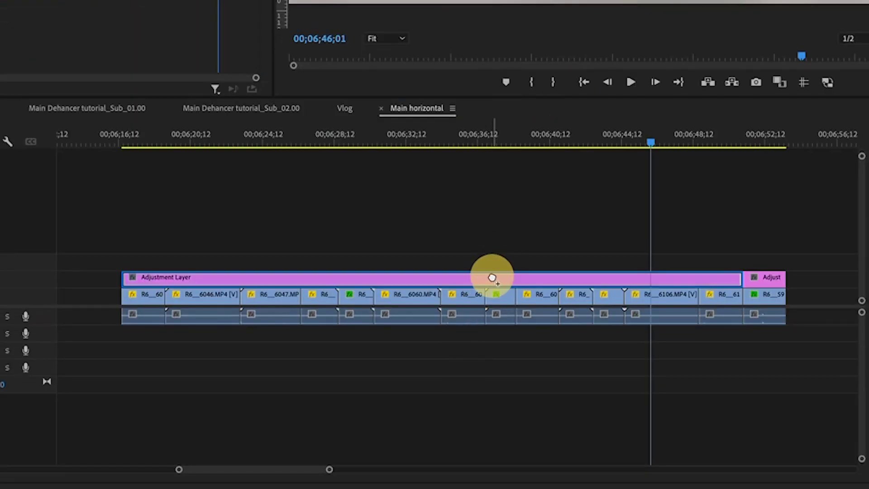
drag(491, 280, 491, 280)
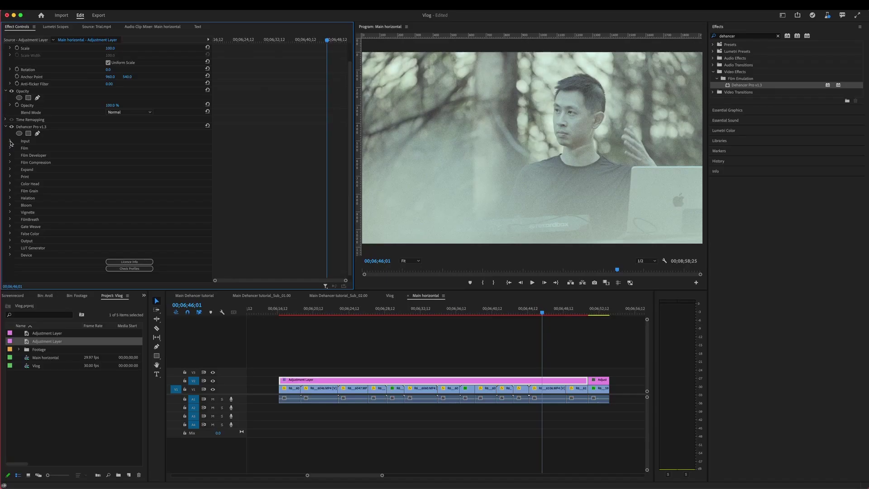
click(9, 138)
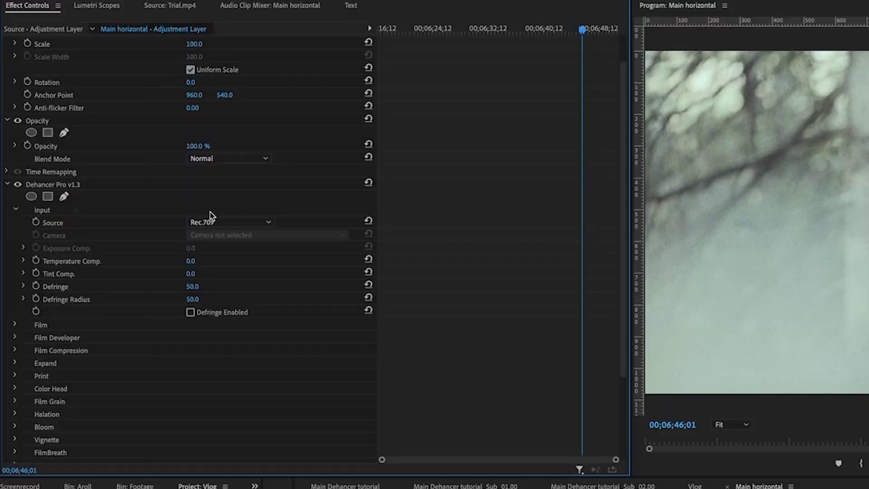
click(228, 222)
click(240, 314)
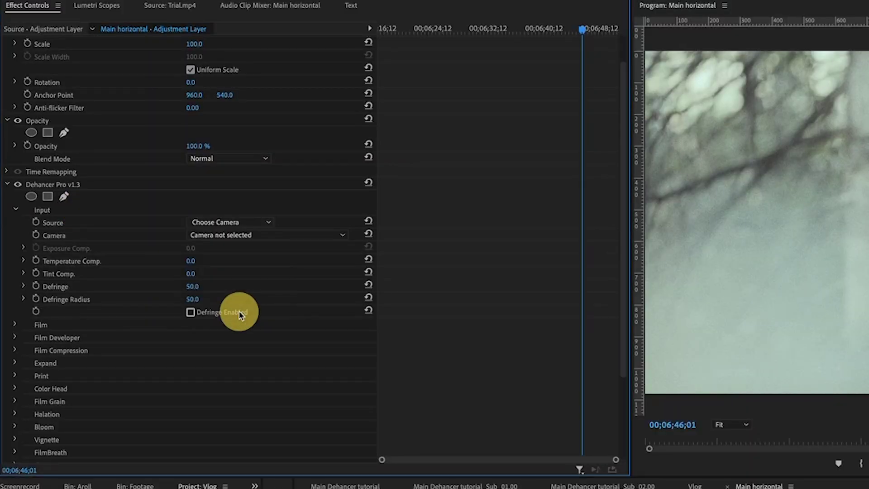
click(258, 239)
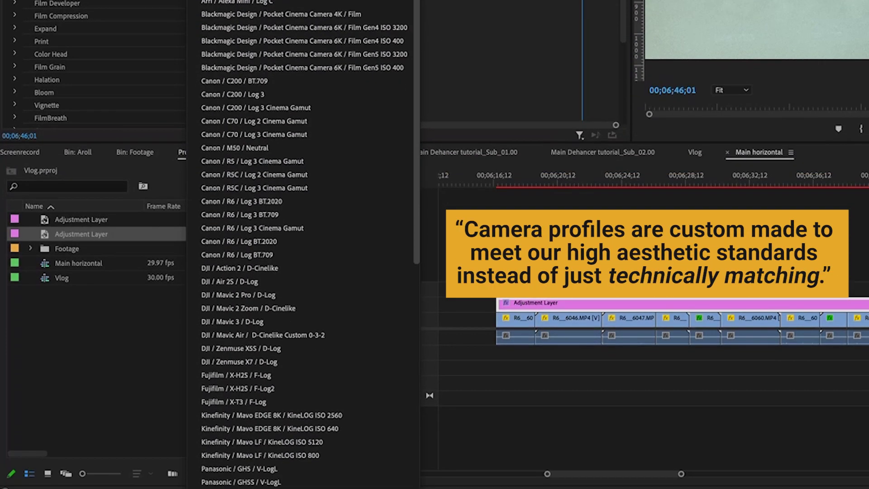
scroll(333, 129, down, 3)
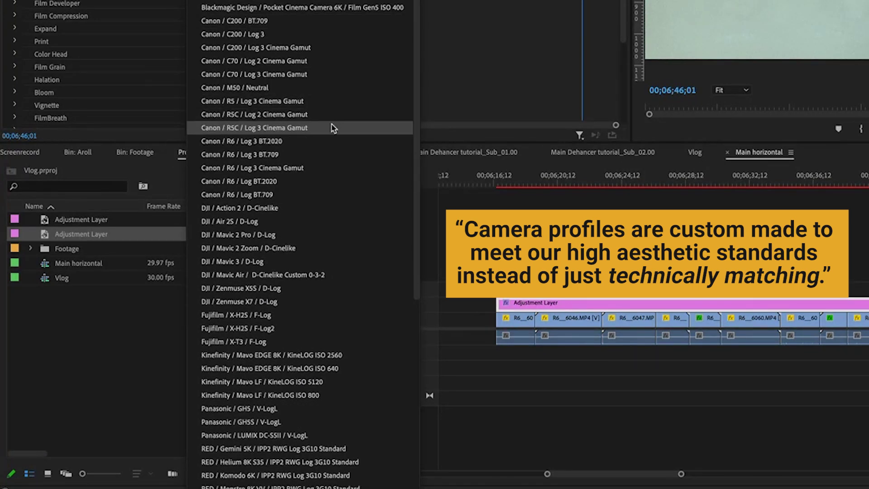
click(325, 154)
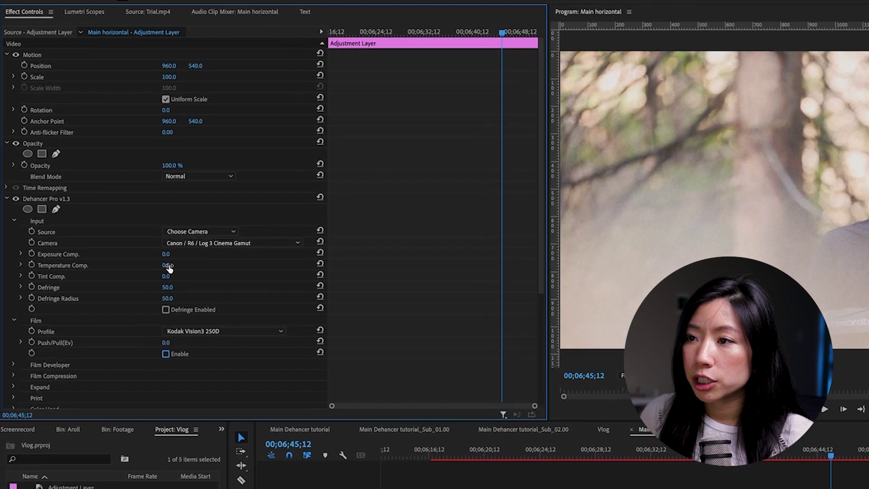
click(107, 190)
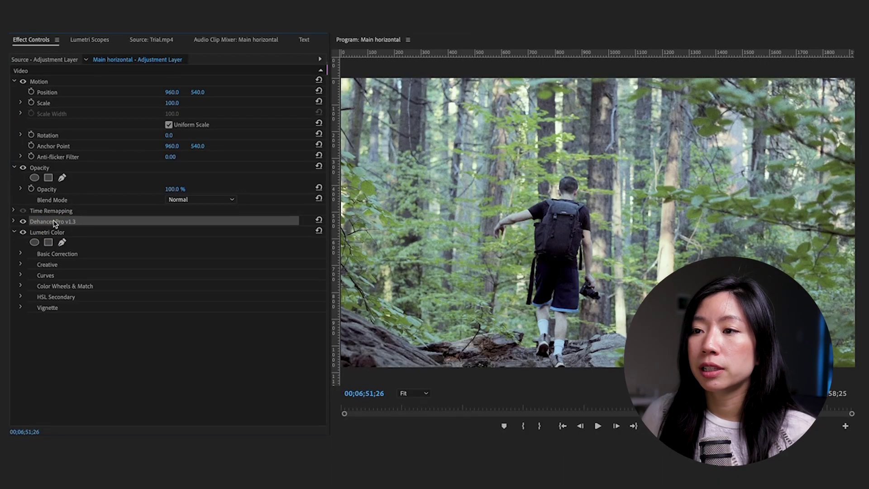
drag(54, 320, 56, 323)
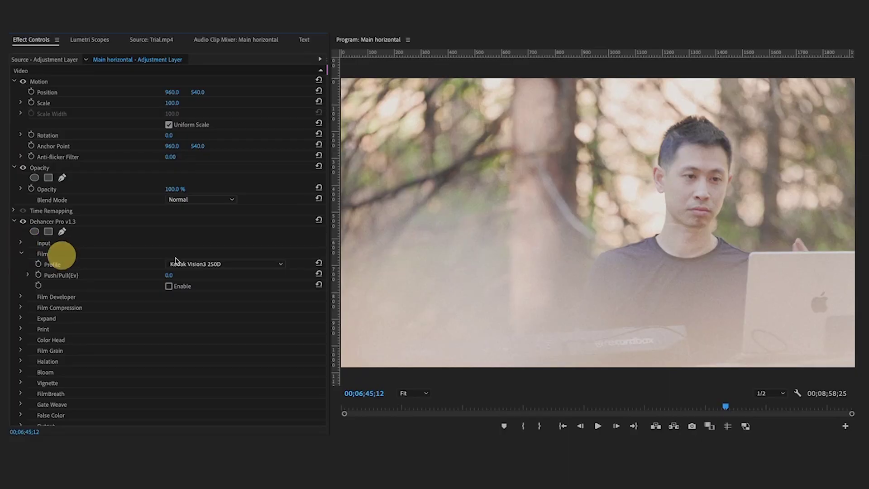
Step: Enable Film emulation with the Kodak Gold 200 profile and settle Push/Pull at 0.5 EV
click(169, 286)
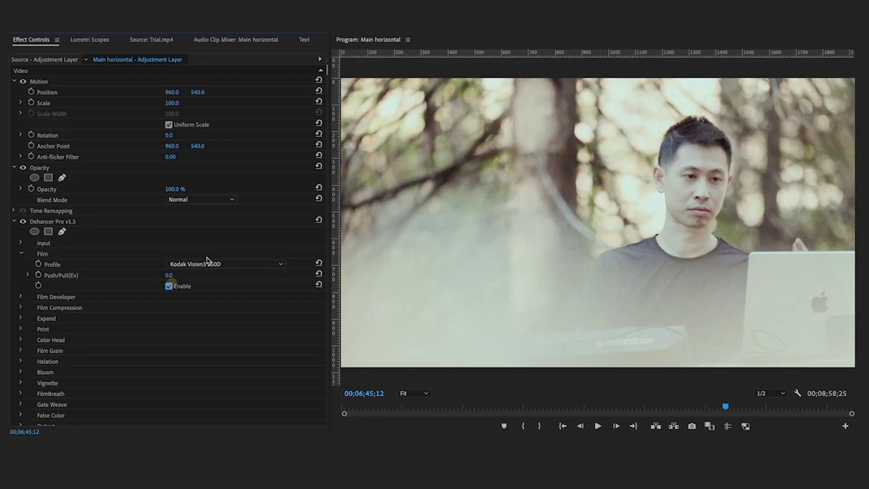
click(212, 265)
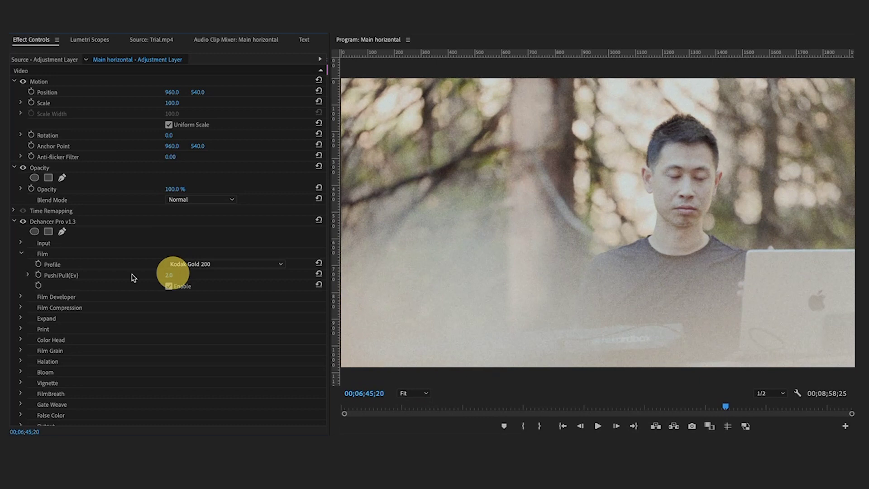
click(28, 275)
drag(280, 295, 28, 295)
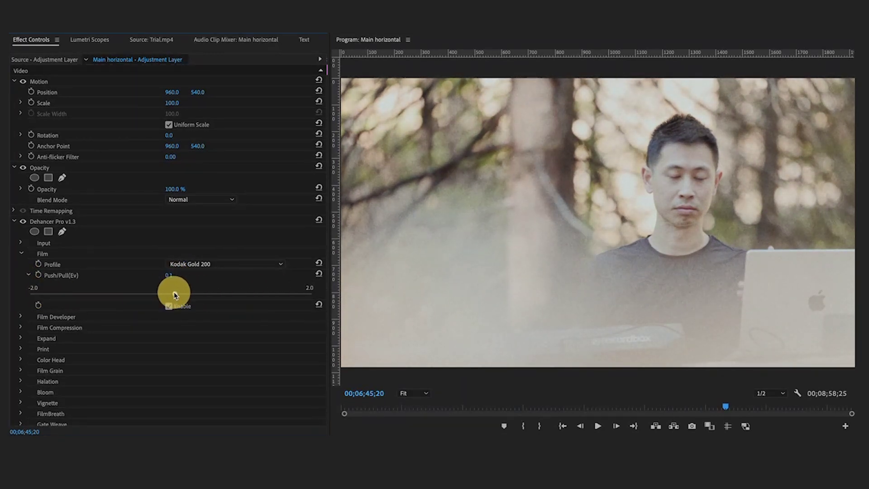
drag(175, 295, 138, 294)
drag(260, 286, 102, 291)
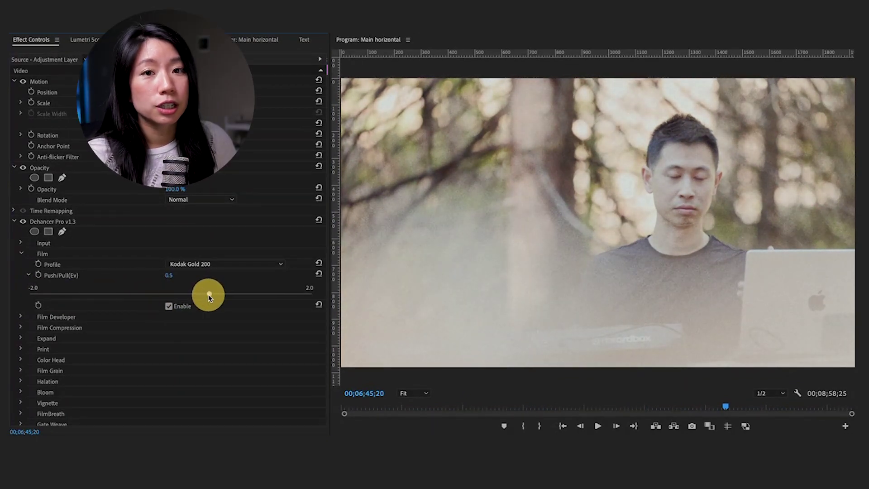
click(26, 275)
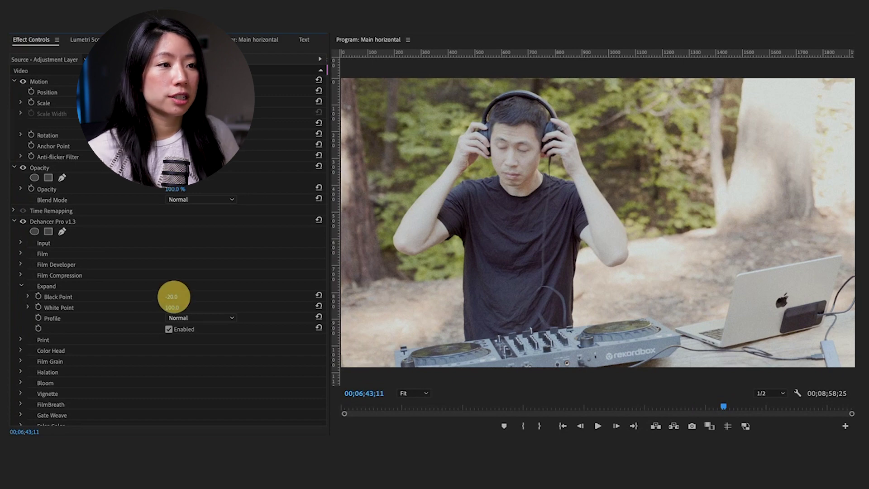
Step: Lift Expand black point to 10, enable Film Compression, and choose Kodak Endura Glossy Paper print
drag(174, 297, 174, 296)
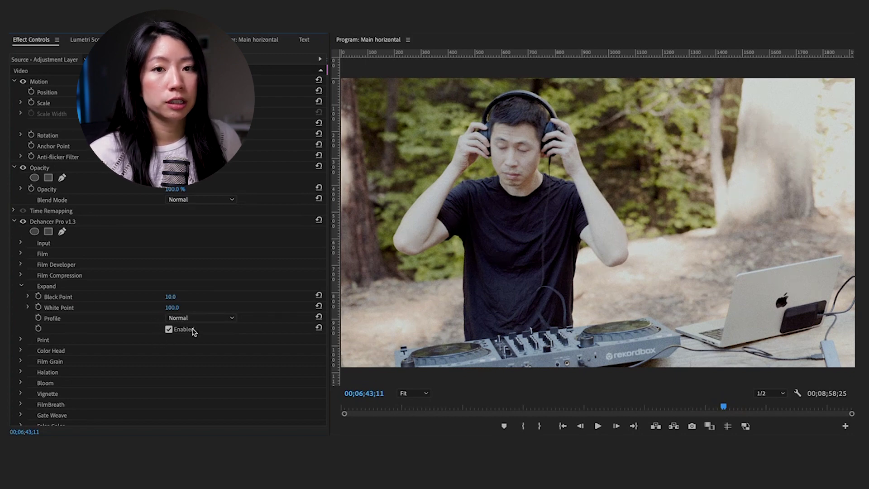
click(168, 329)
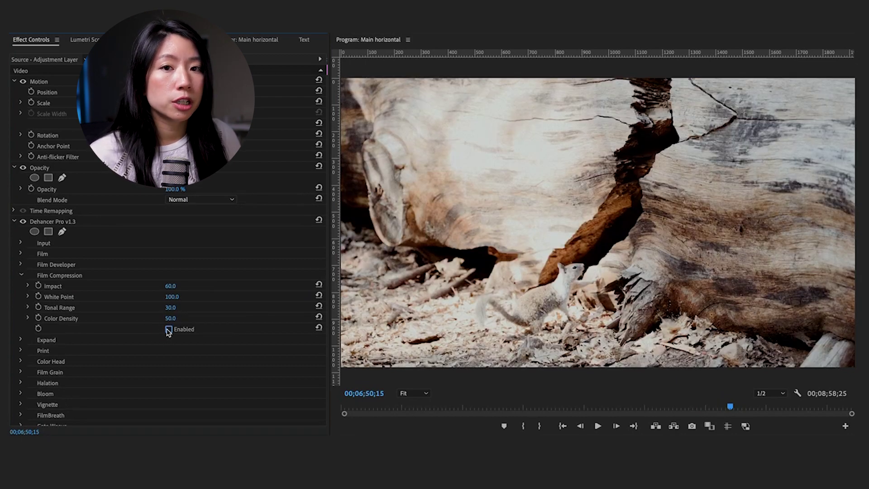
click(168, 330)
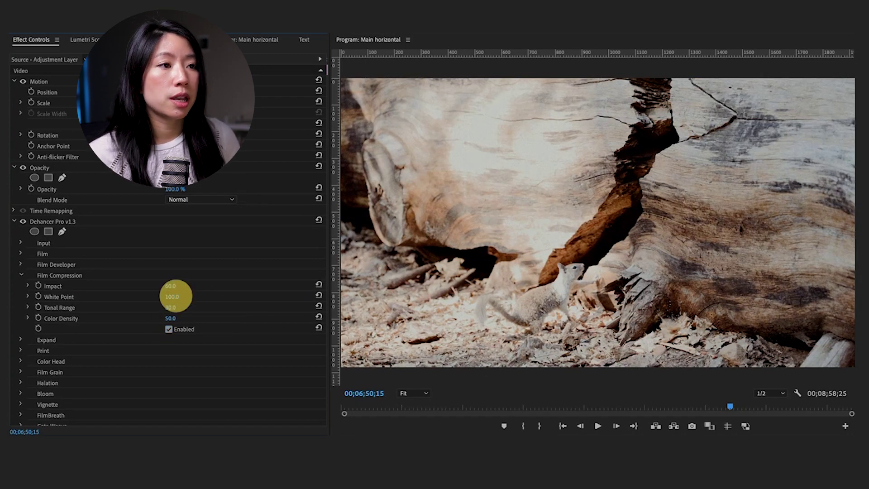
drag(176, 297, 175, 296)
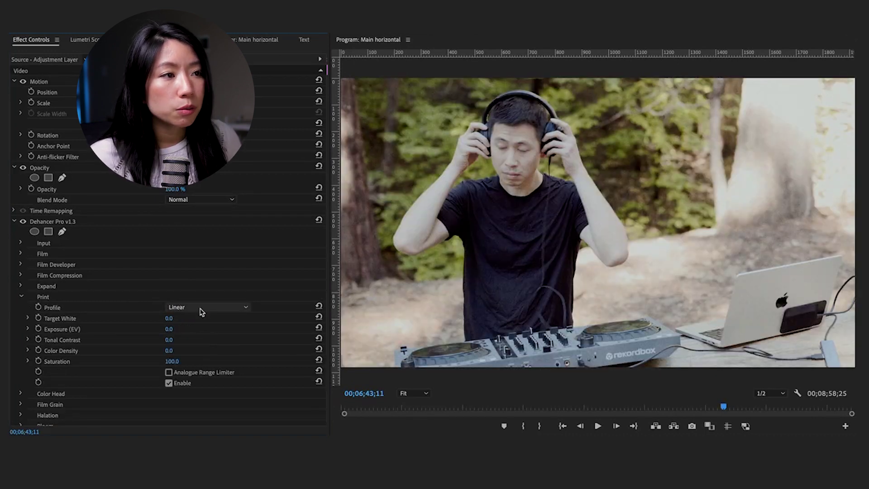
click(201, 308)
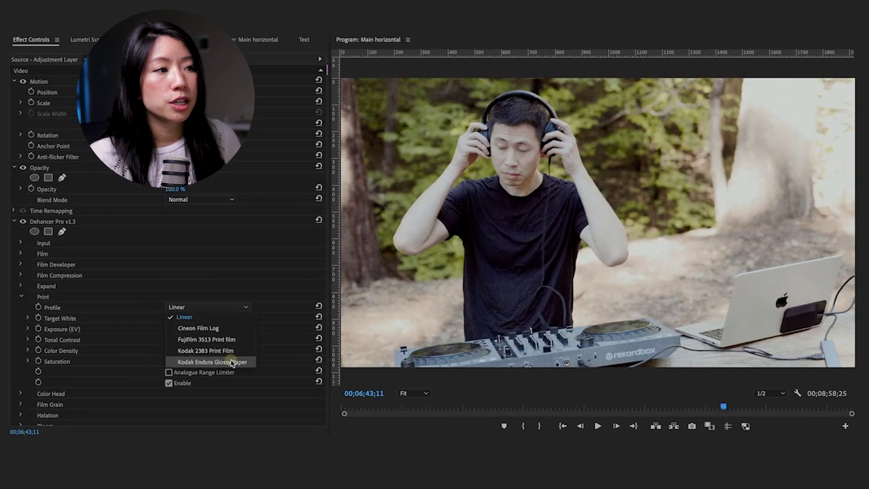
click(231, 363)
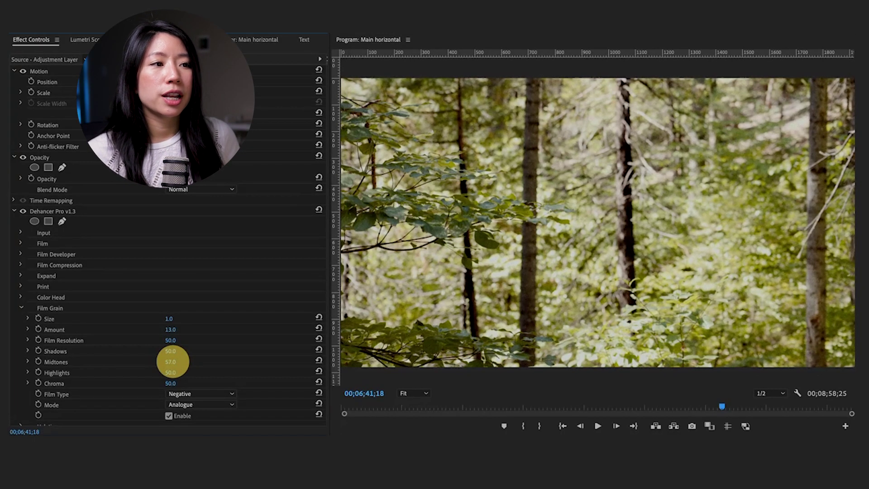
Step: Set film grain Midtones to 57 and adjust the Halation Impact and Global Diffusion values
text(57)
key(Return)
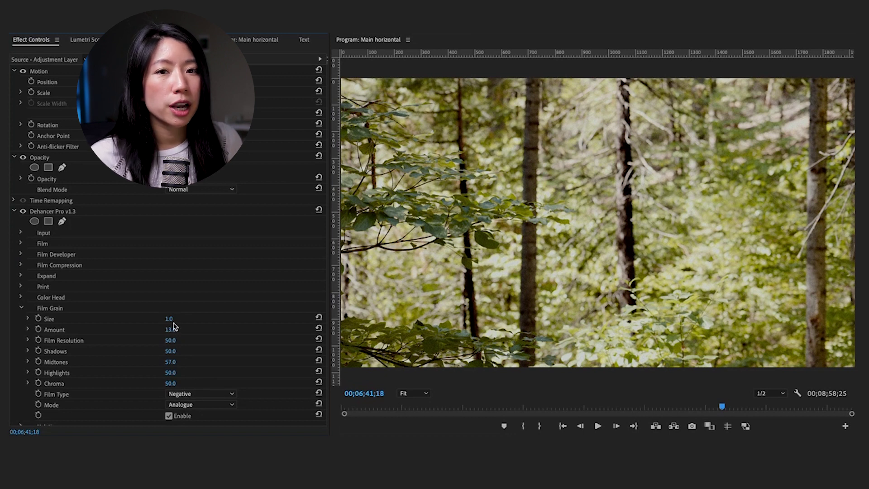
scroll(192, 353, down, 3)
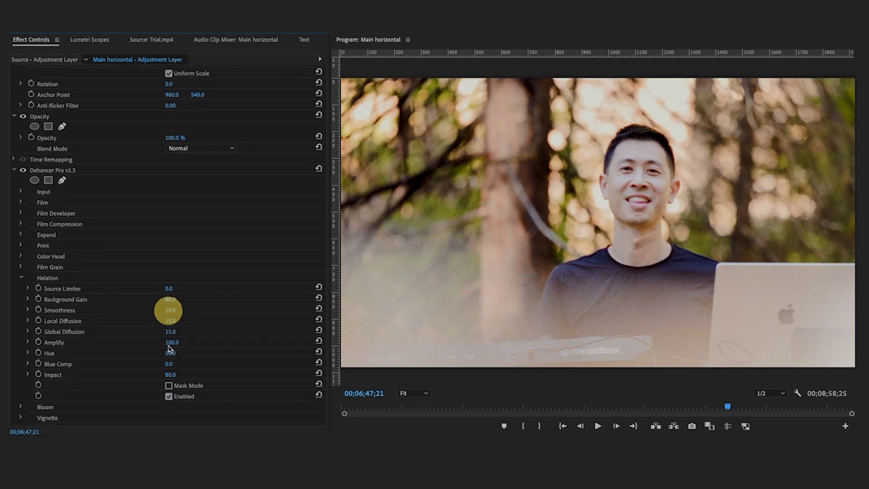
click(170, 375)
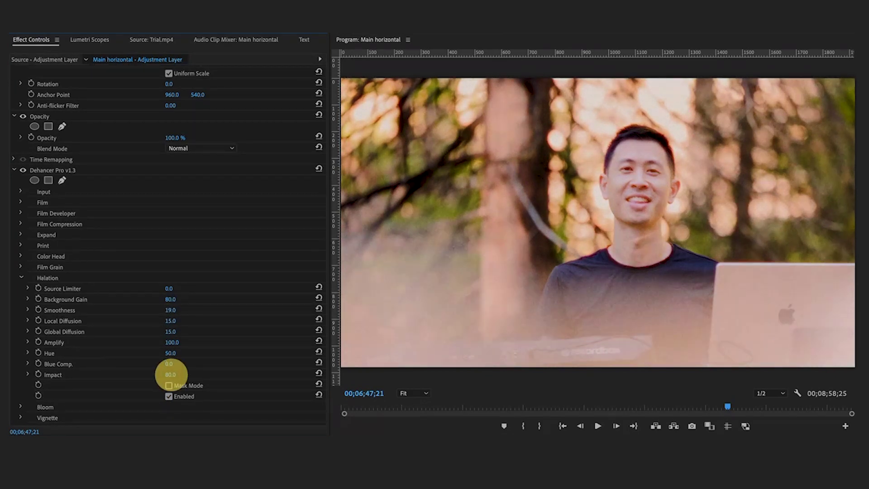
click(170, 332)
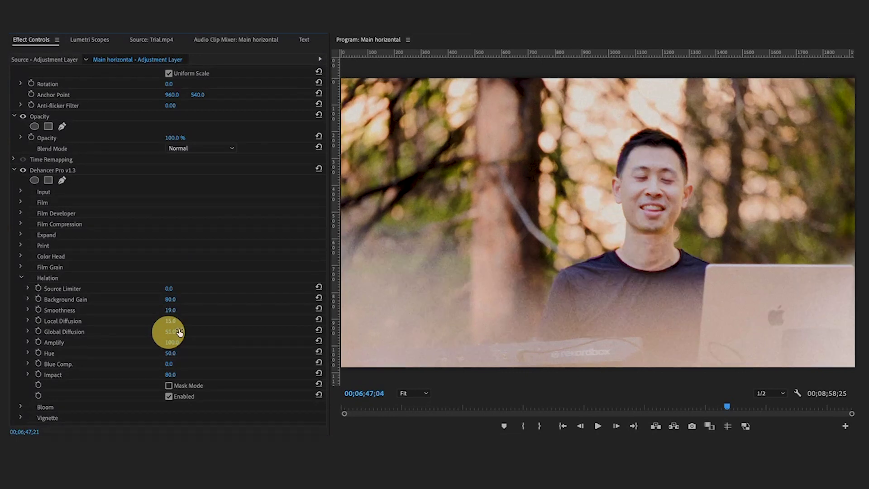
click(169, 396)
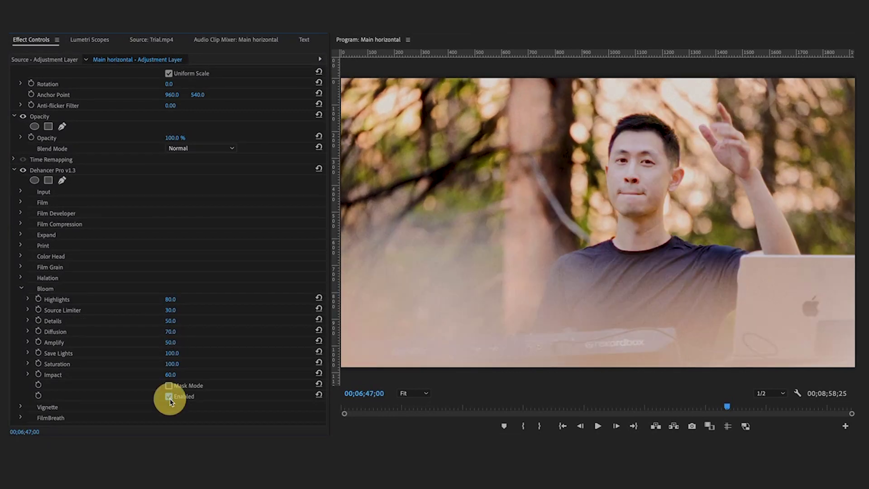
Step: Raise Bloom Impact to 100, compare with Bloom toggled off and on, and enable the vignette
click(171, 343)
click(211, 344)
drag(170, 376, 189, 376)
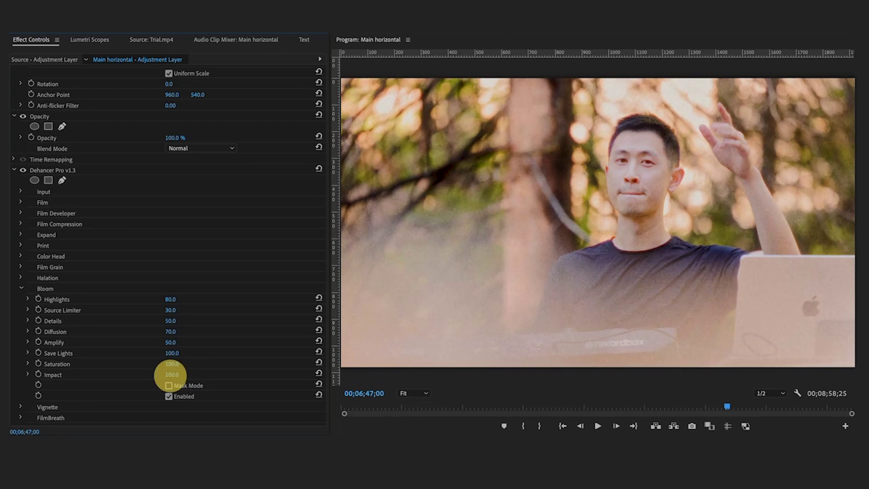
click(169, 396)
click(169, 396)
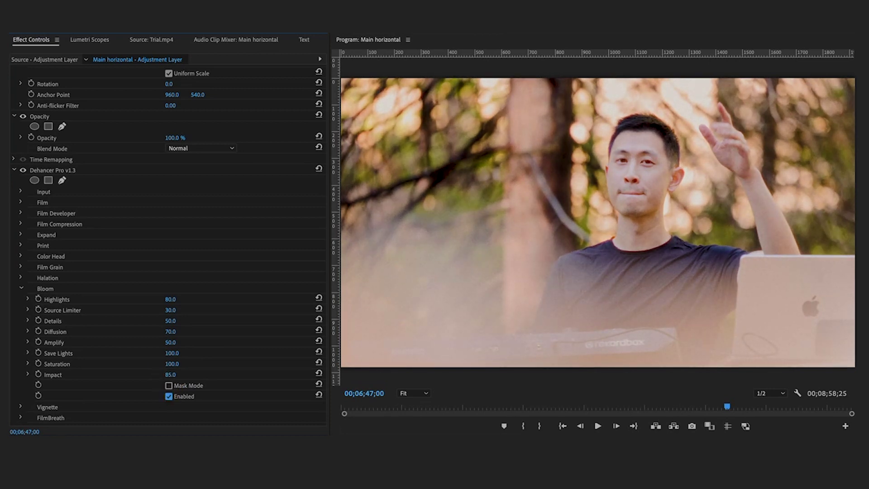
click(171, 375)
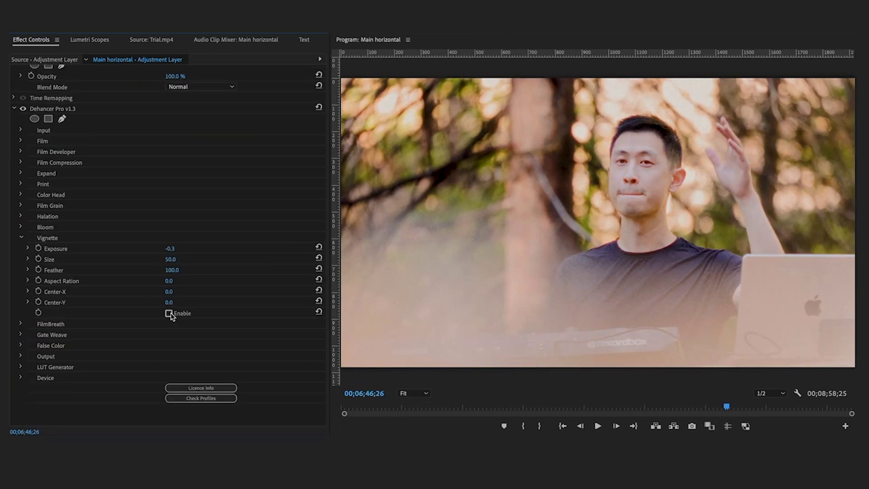
click(169, 313)
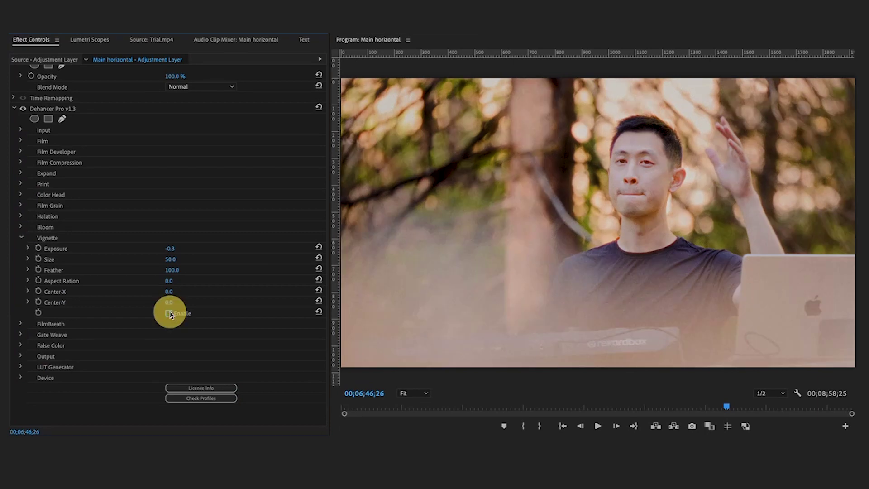
click(178, 367)
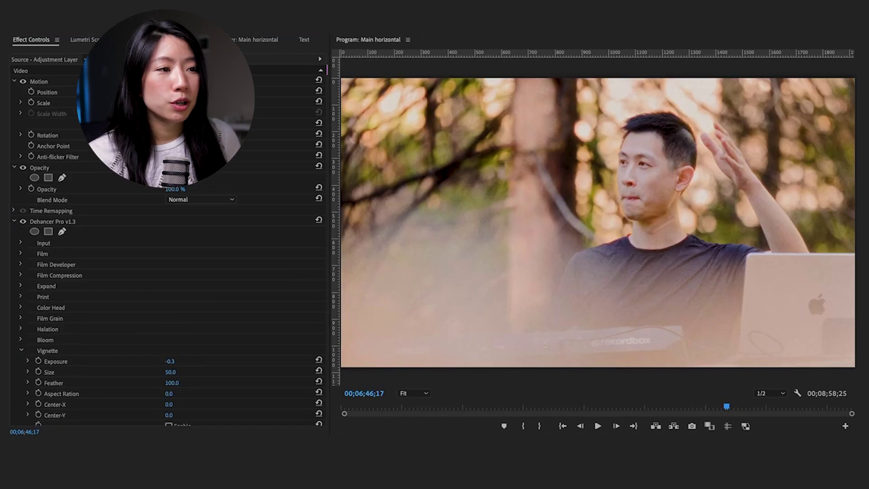
Step: Check Output Total Impact at 100, play back the footage, then reveal Input Canon / R6 / Log 3 BT.709
click(20, 353)
scroll(50, 399, down, 1)
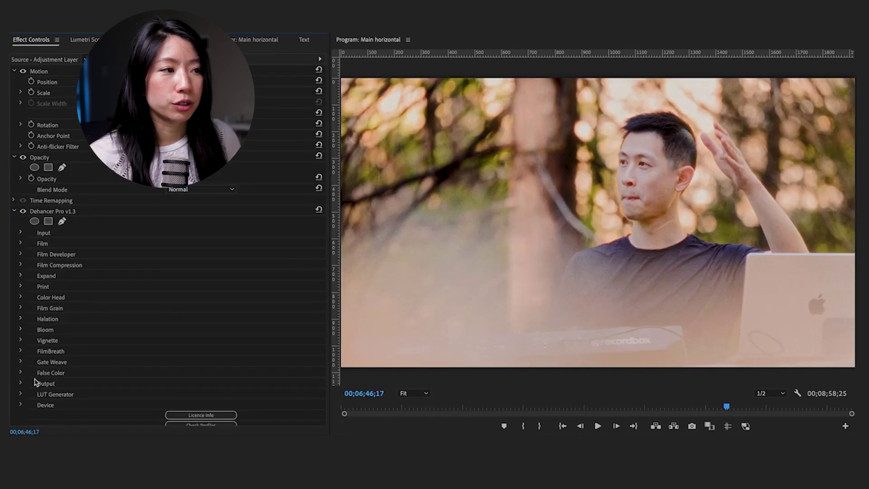
click(22, 383)
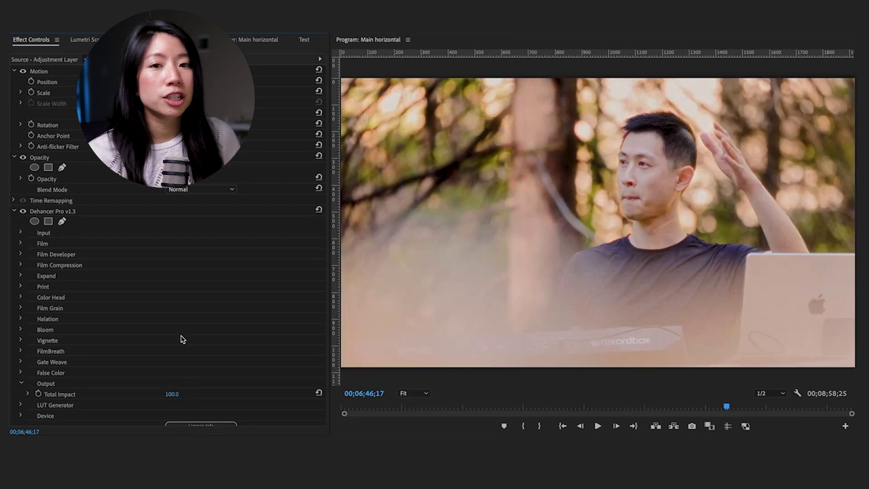
scroll(173, 302, up, 1)
key(ctrl+shift+a)
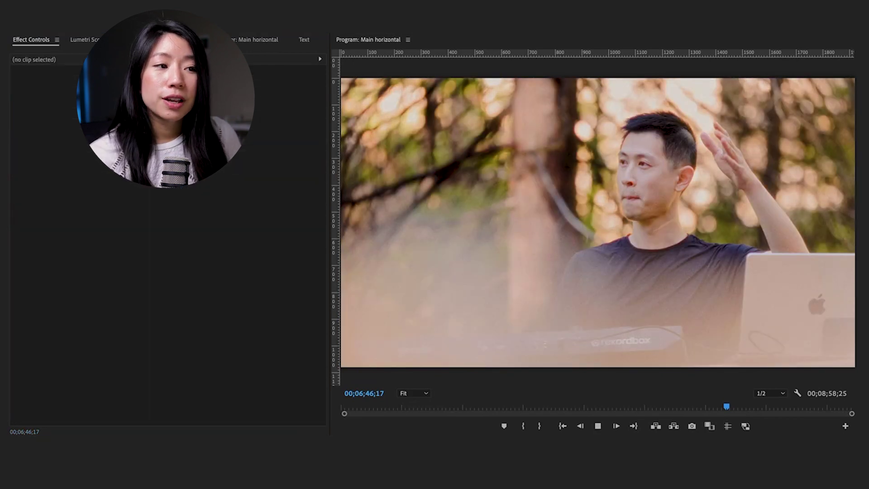
key(space)
key(space)
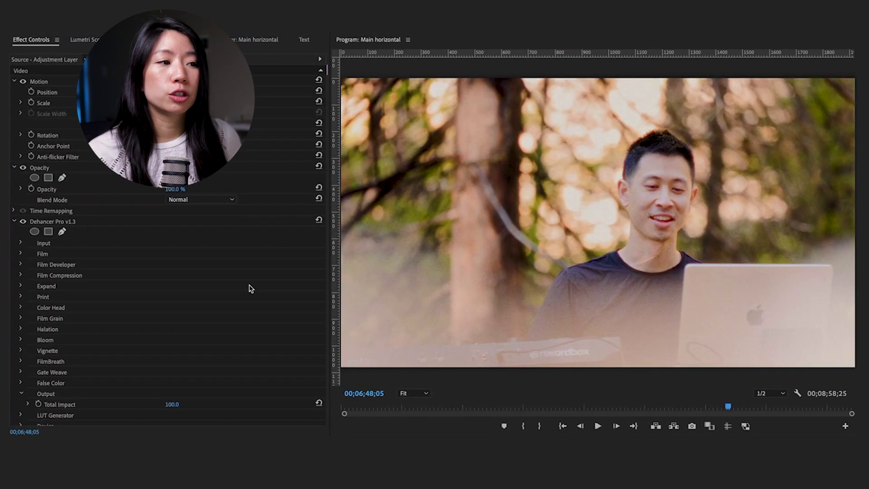
click(20, 243)
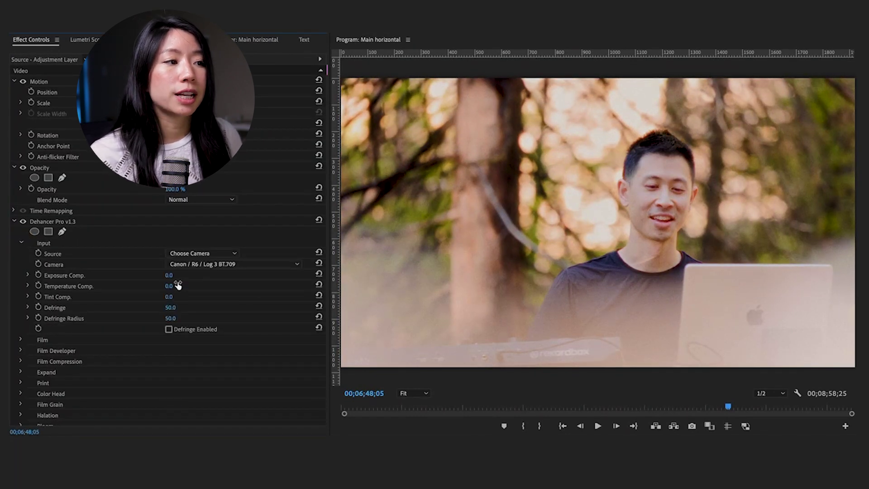